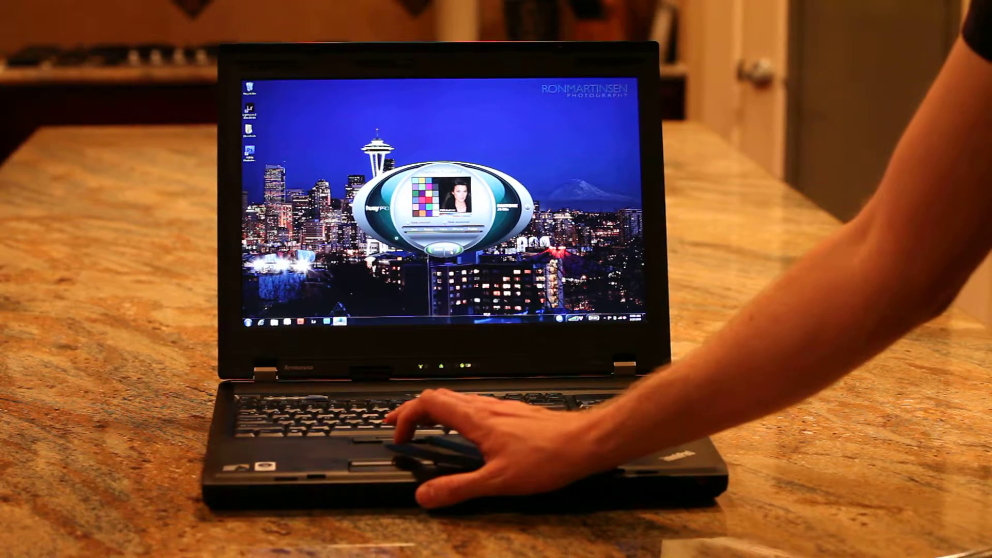
Step: View the before-and-after calibration comparison, then finish and close huey Pro
left_click(441, 248)
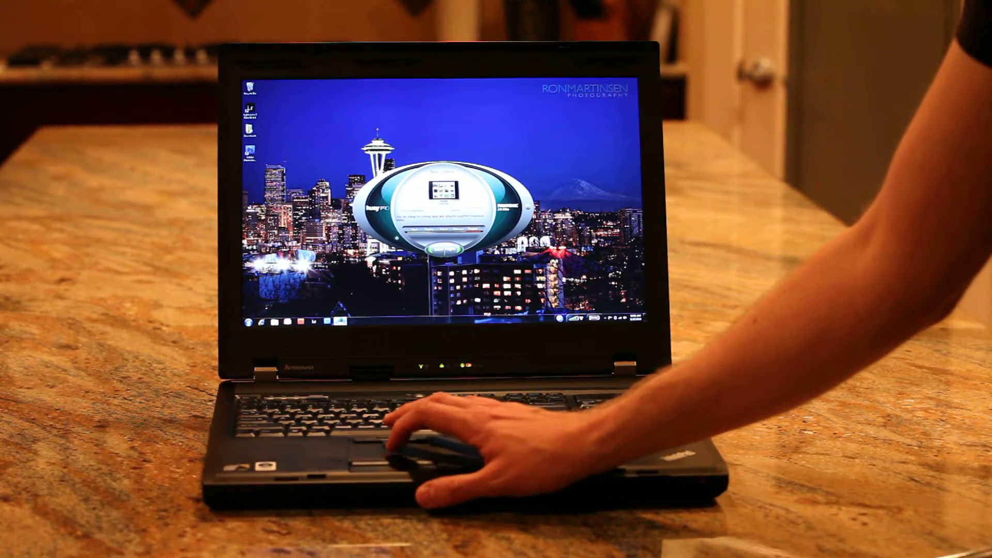
left_click(442, 249)
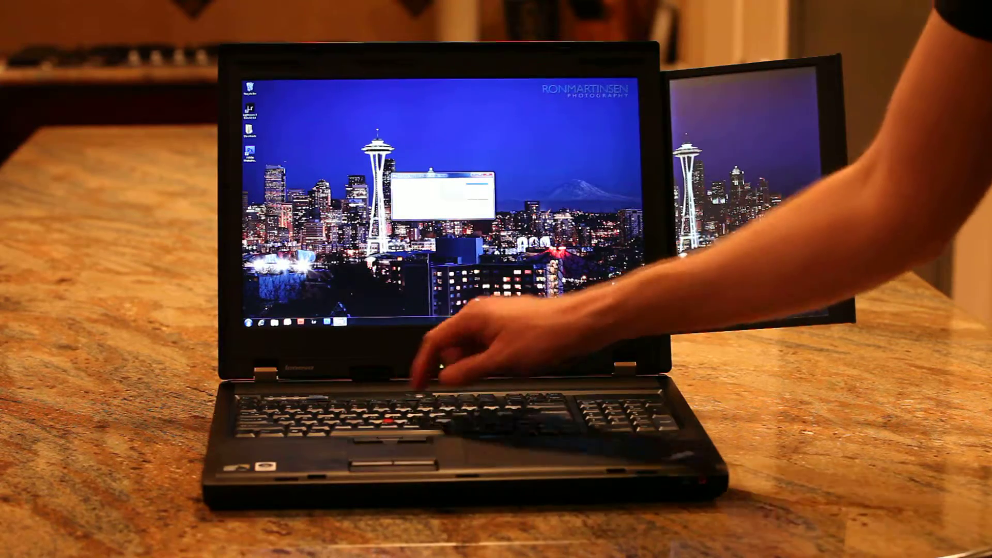
Step: Dismiss the small notice window on the extended side display
key("Return")
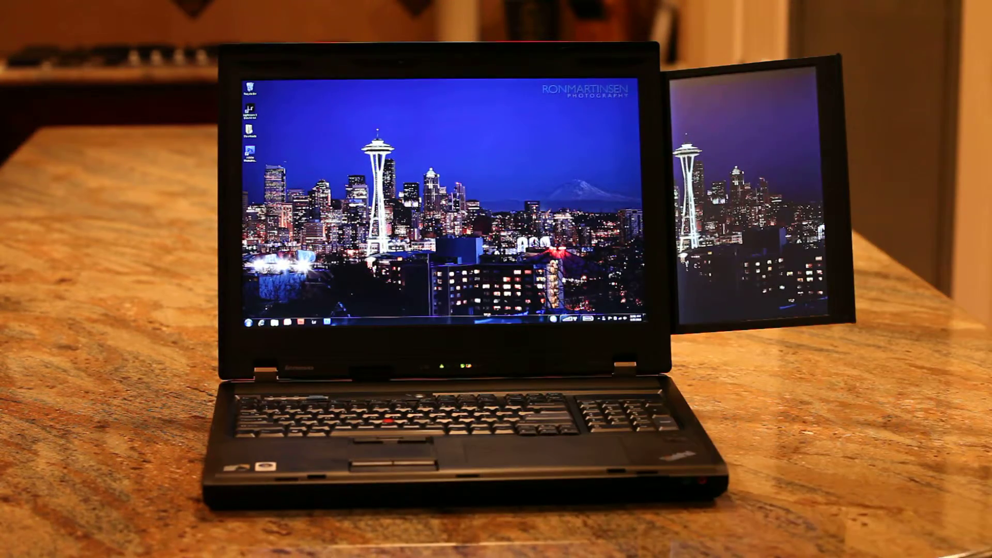